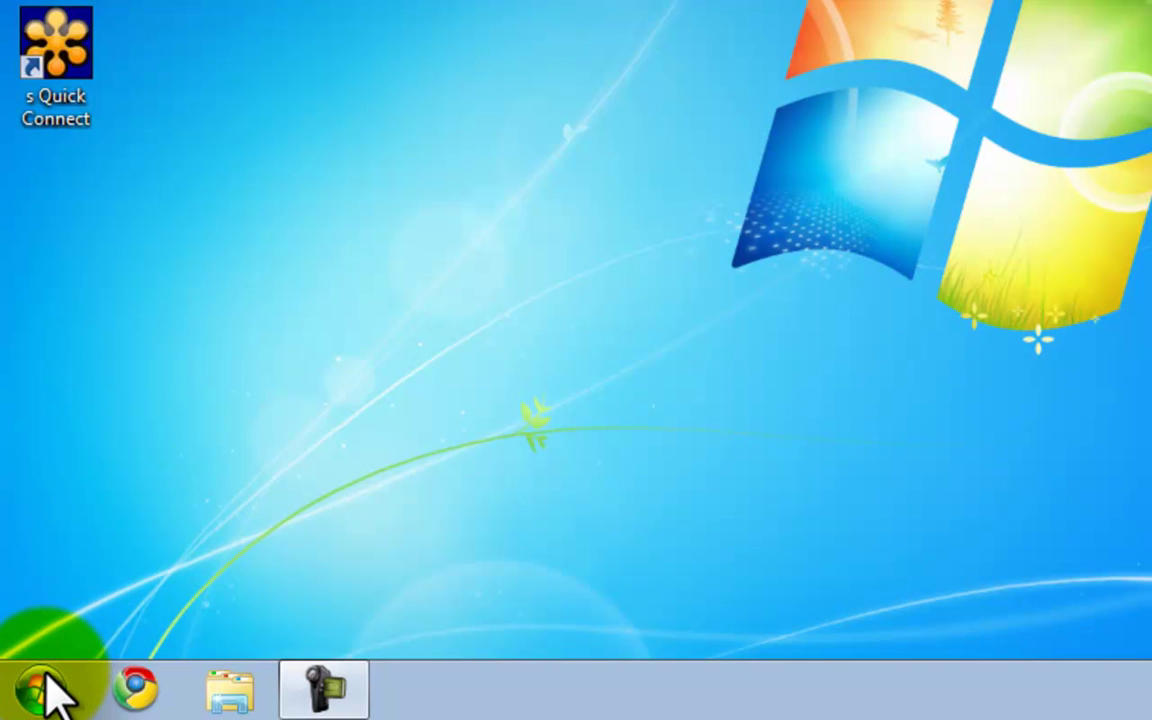
# - Launch Windows Live Movie Maker from the Start menu's Windows Live program folder
pyautogui.click(40, 690)
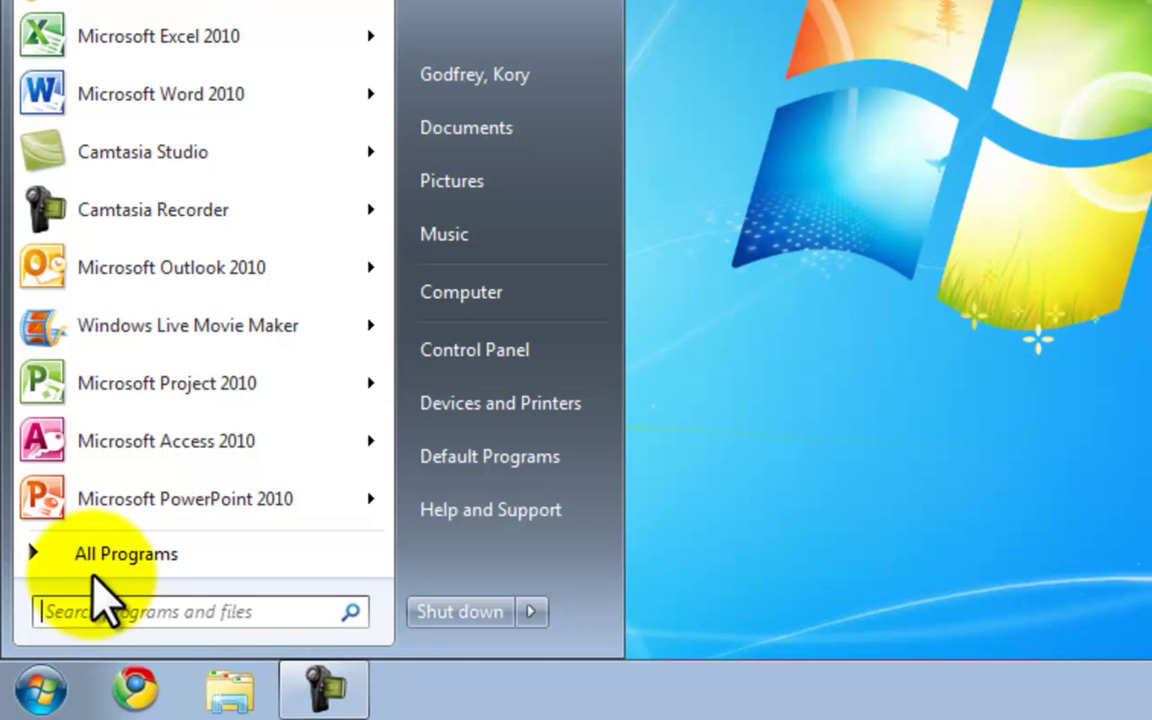
pyautogui.click(104, 560)
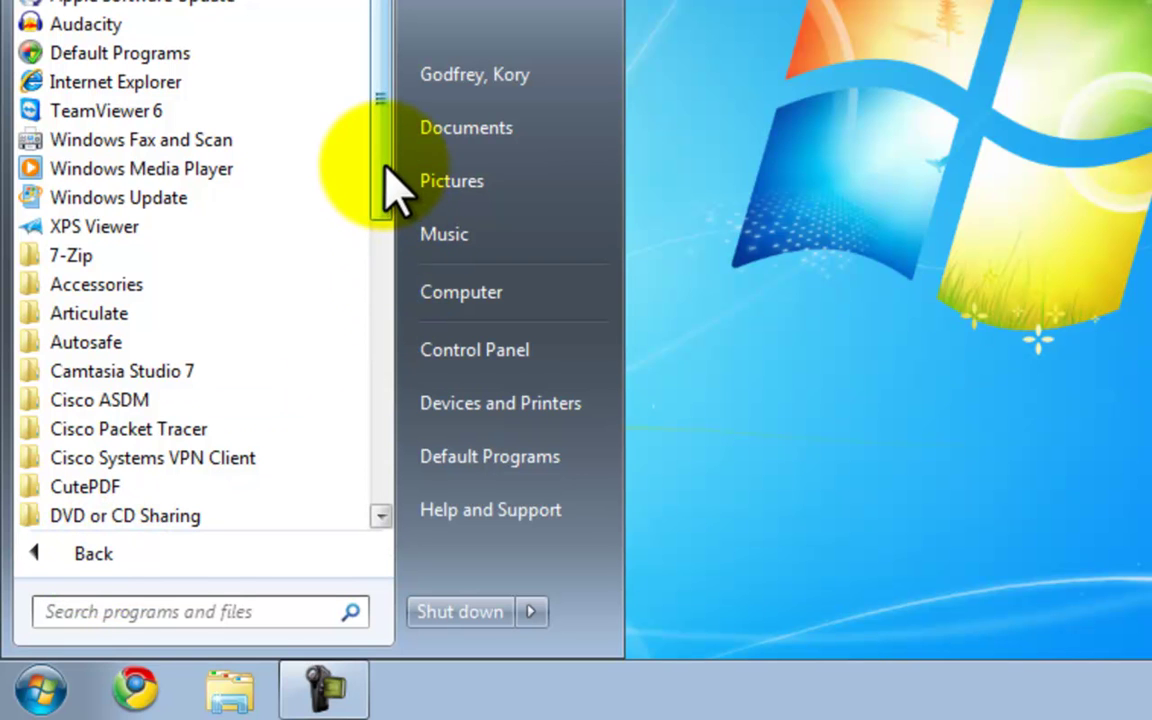
pyautogui.moveTo(385, 176); pyautogui.dragTo(375, 468)
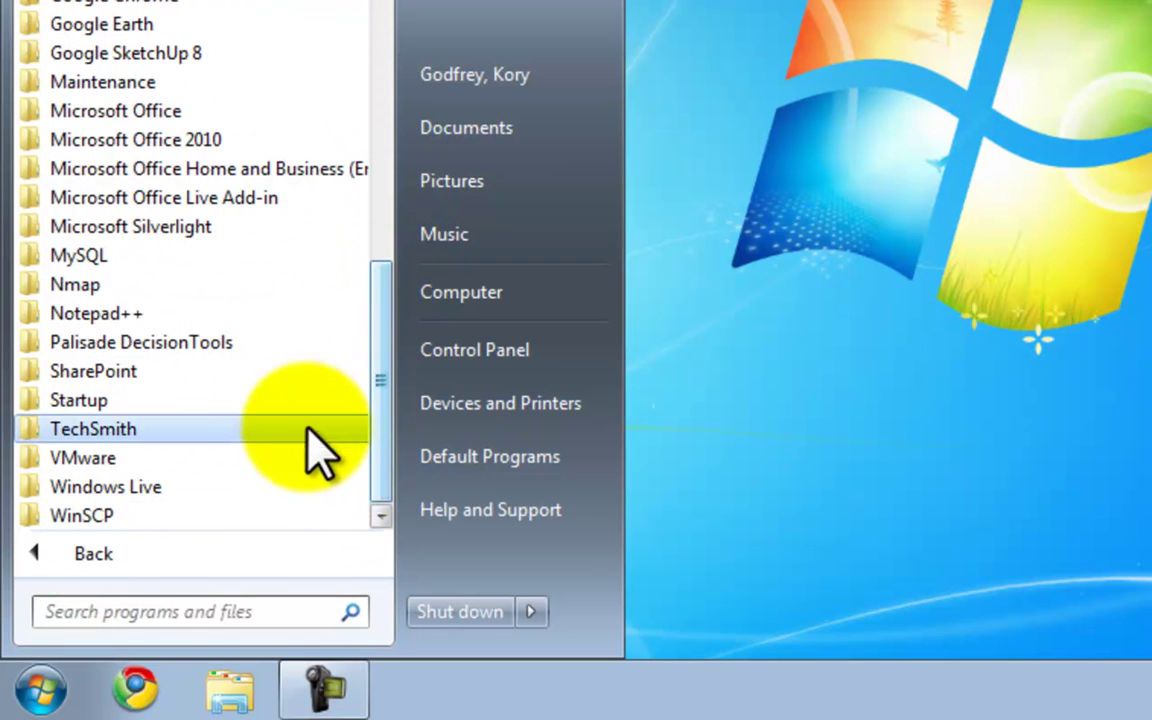
pyautogui.click(107, 488)
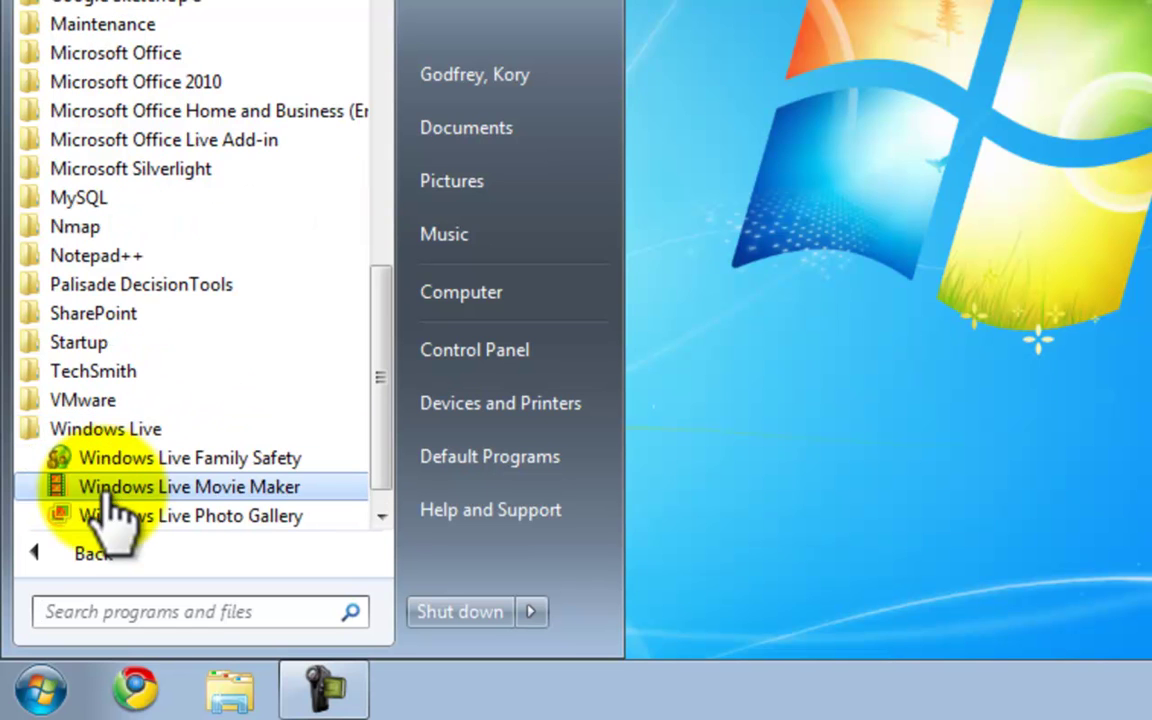
pyautogui.click(193, 490)
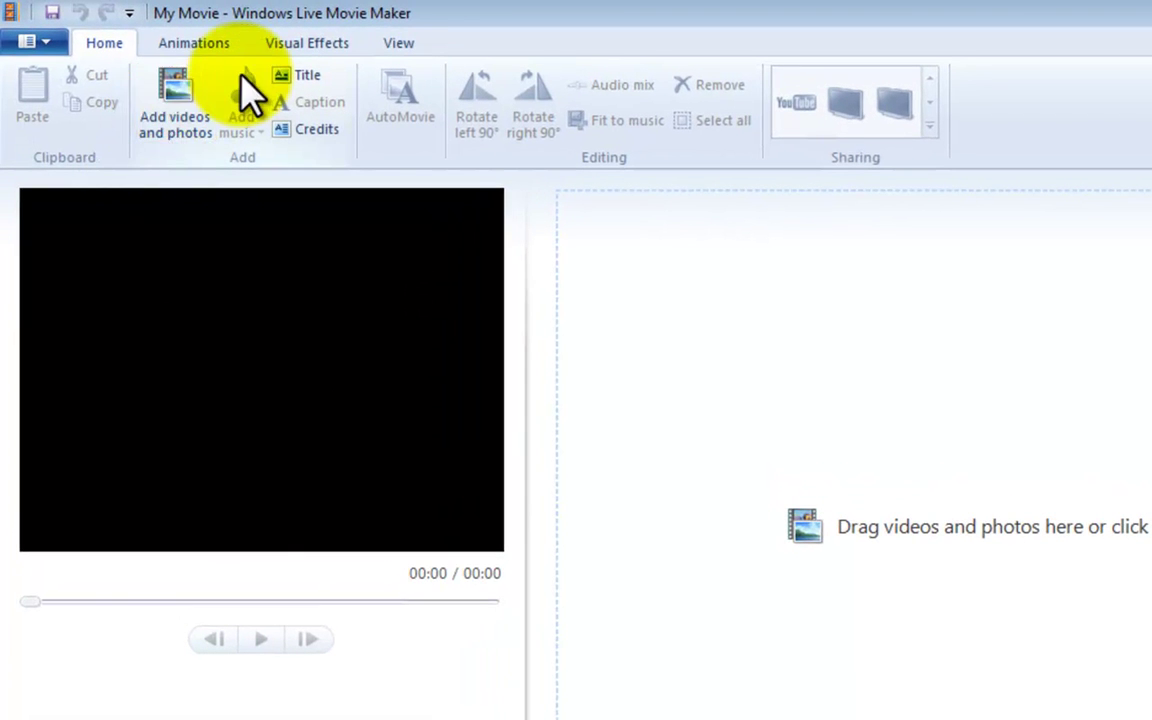
# - Import the three sample clips Bear.wmv through Mt_Rushmore.avi into the project
pyautogui.click(176, 120)
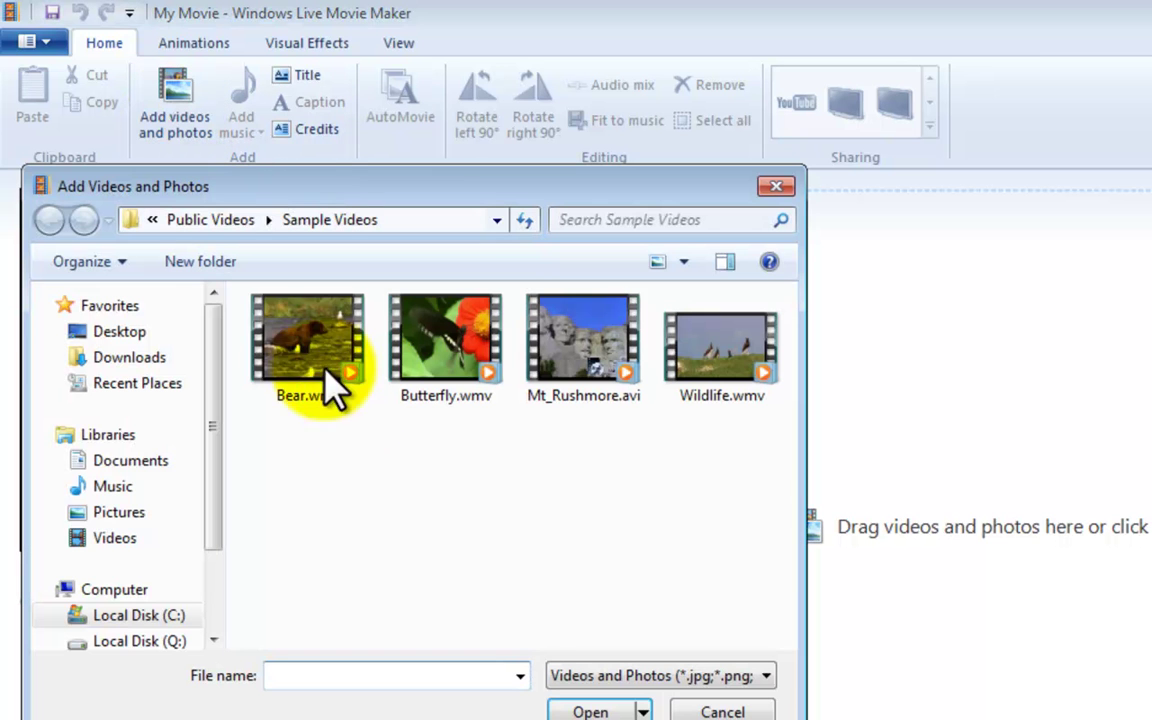
pyautogui.click(340, 380)
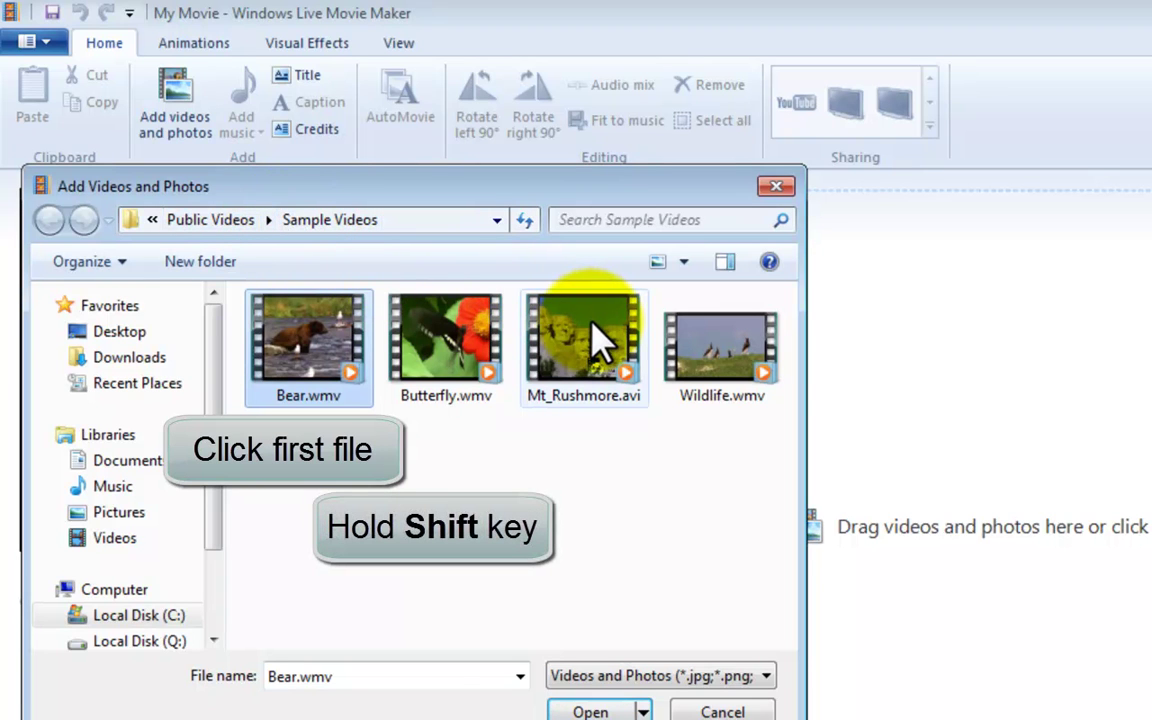
pyautogui.keyDown('shift'); pyautogui.click(600, 340); pyautogui.keyUp('shift')
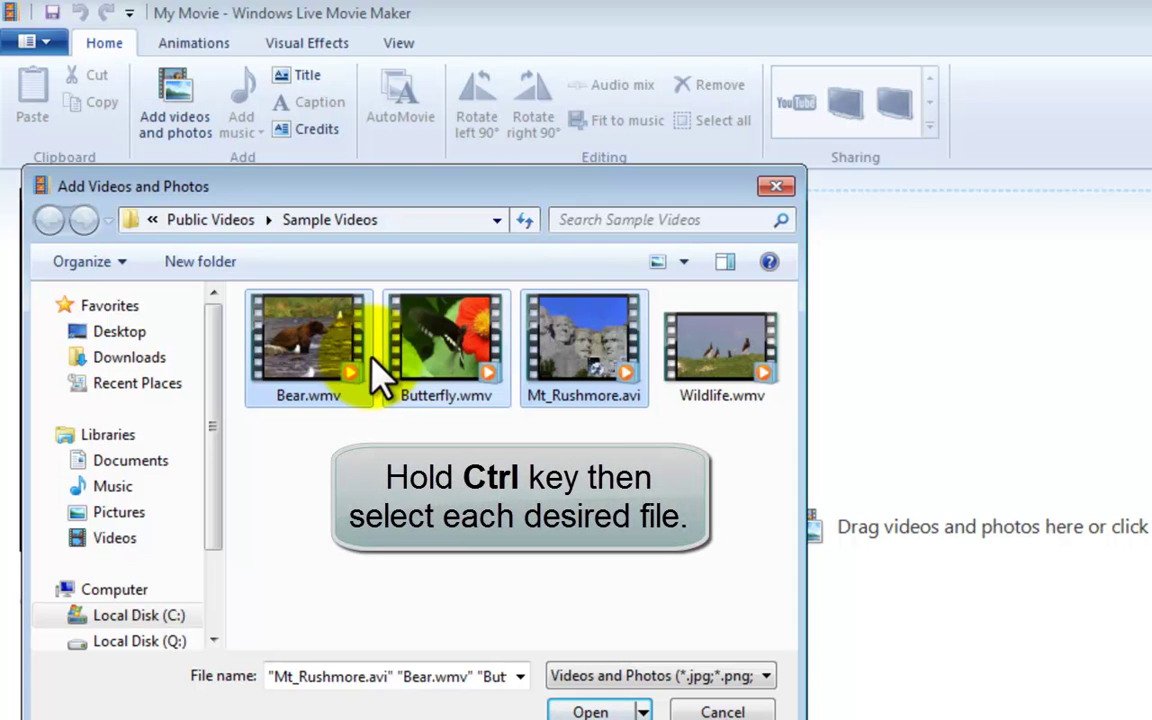
pyautogui.click(590, 712)
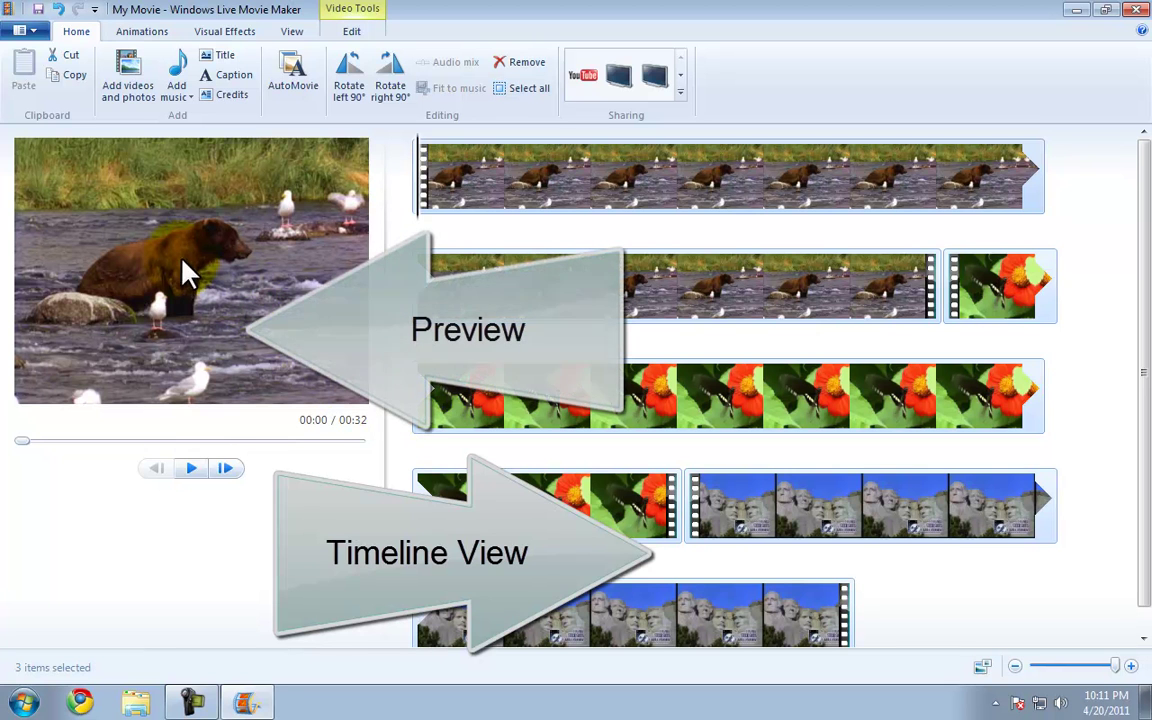
# - Play the 32-second movie, zoom the storyboard out and back in, and select the bear clip
pyautogui.click(191, 468)
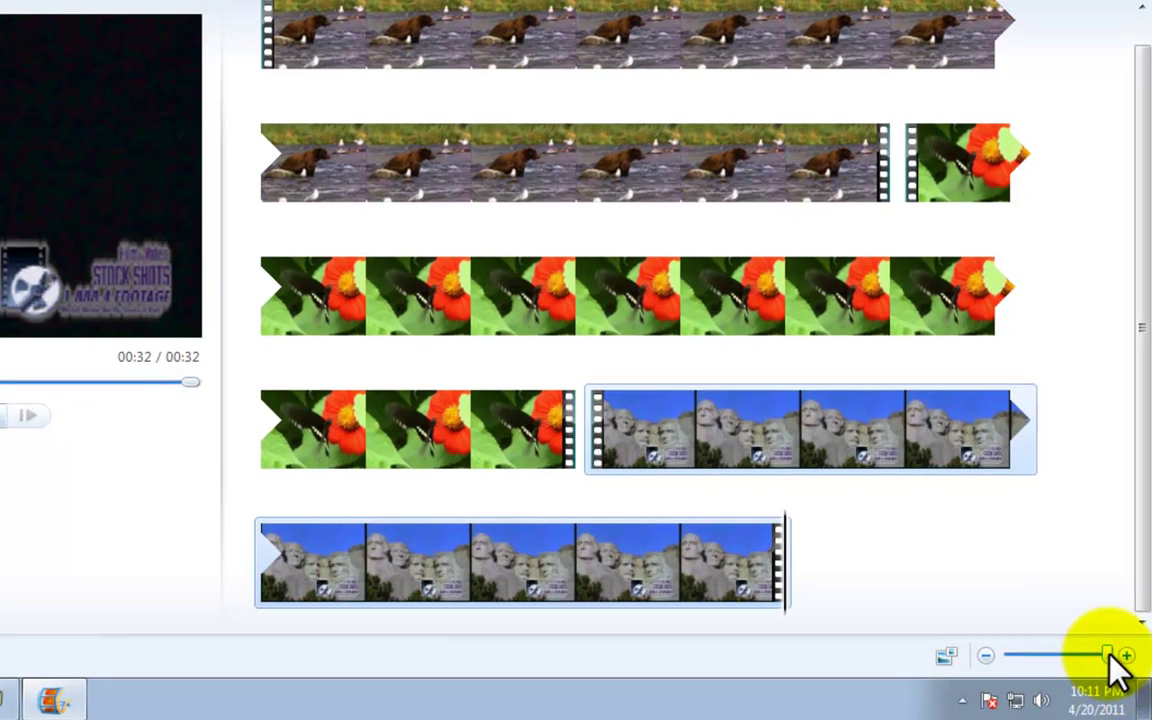
pyautogui.moveTo(1108, 652); pyautogui.dragTo(1051, 652)
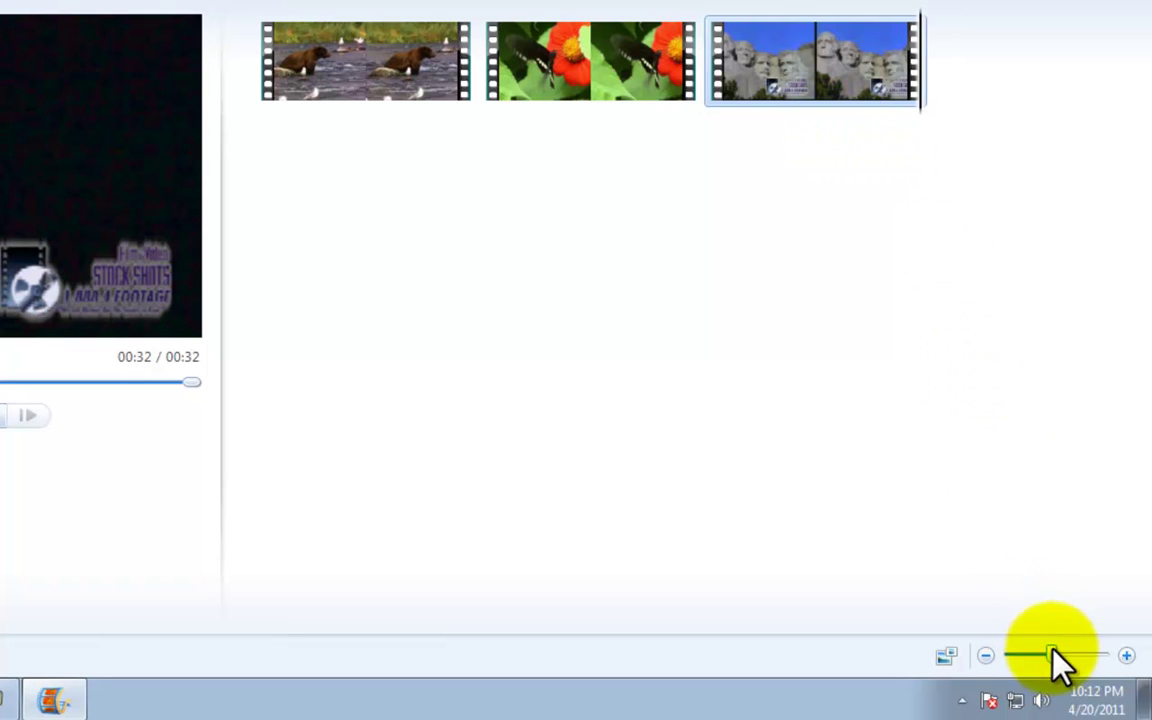
pyautogui.moveTo(1052, 655); pyautogui.dragTo(1106, 655)
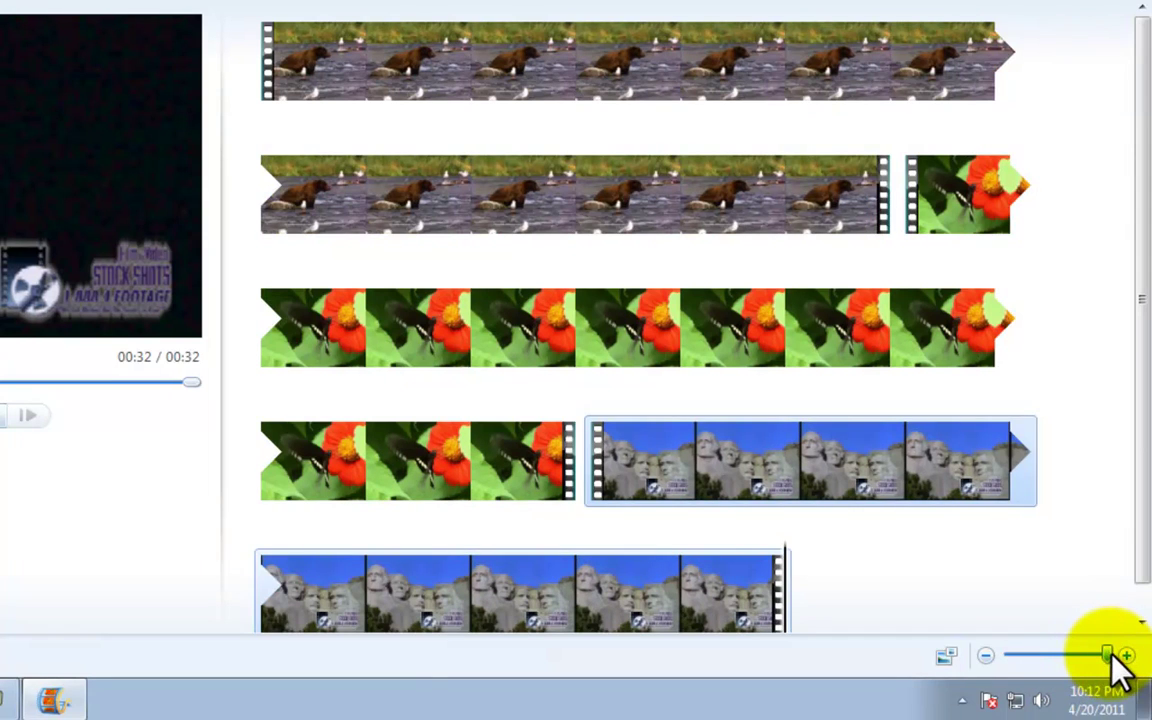
pyautogui.click(371, 74)
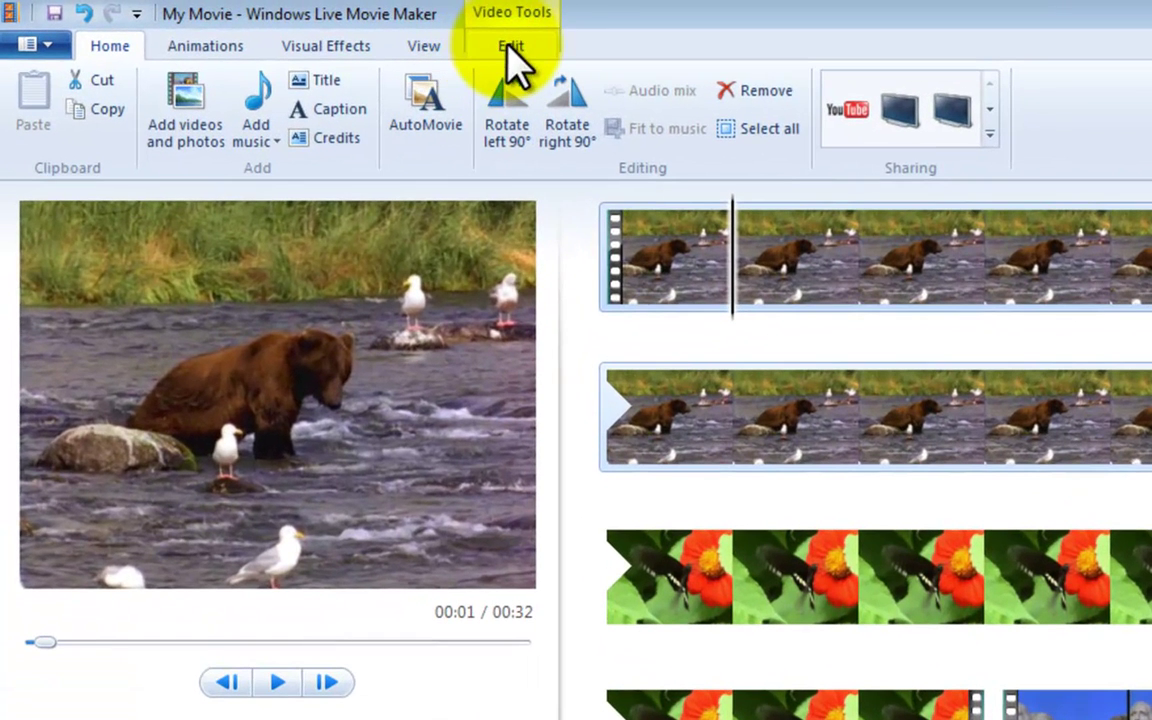
# - Trim the bear clip to start at 3.04s and end at 5.11s, then save the trim
pyautogui.click(512, 50)
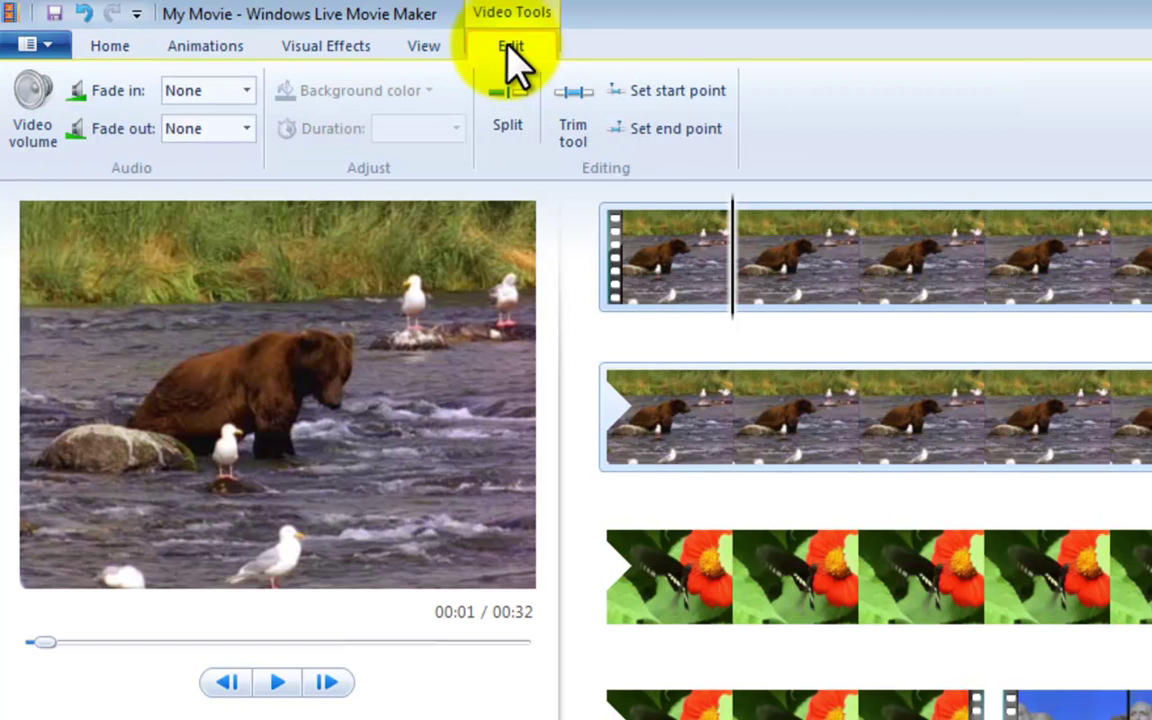
pyautogui.click(580, 125)
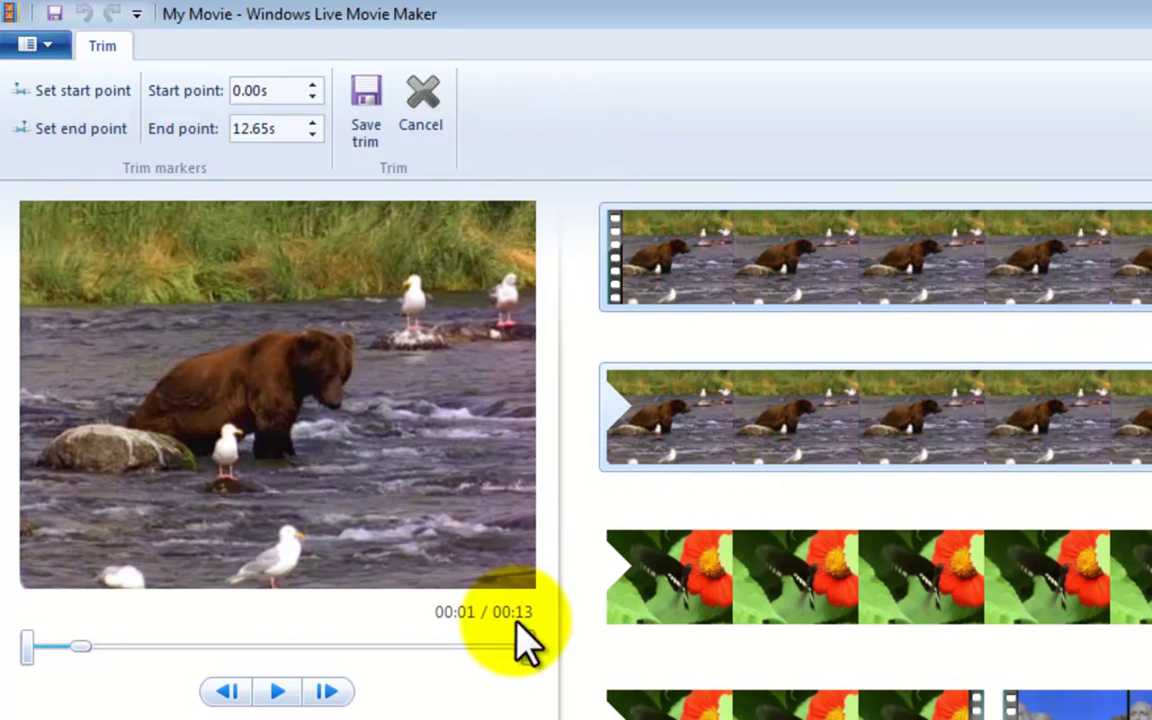
pyautogui.moveTo(530, 648); pyautogui.dragTo(250, 648)
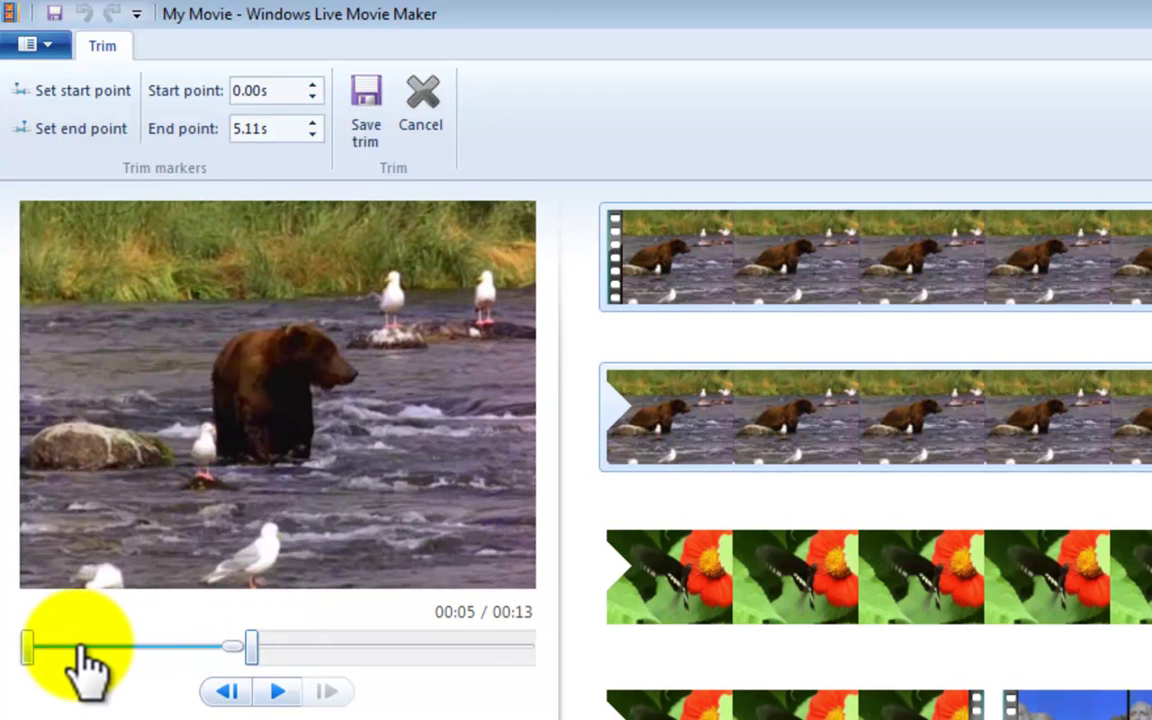
pyautogui.moveTo(28, 648); pyautogui.dragTo(140, 648)
pyautogui.click(278, 691)
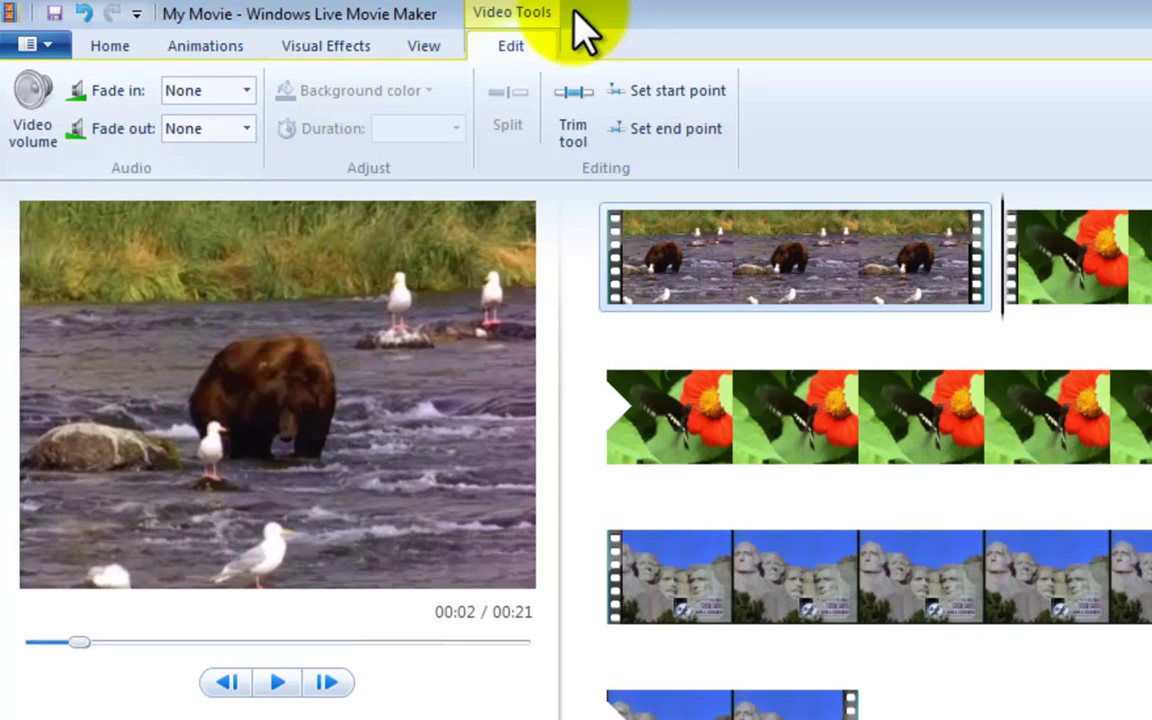
pyautogui.click(578, 125)
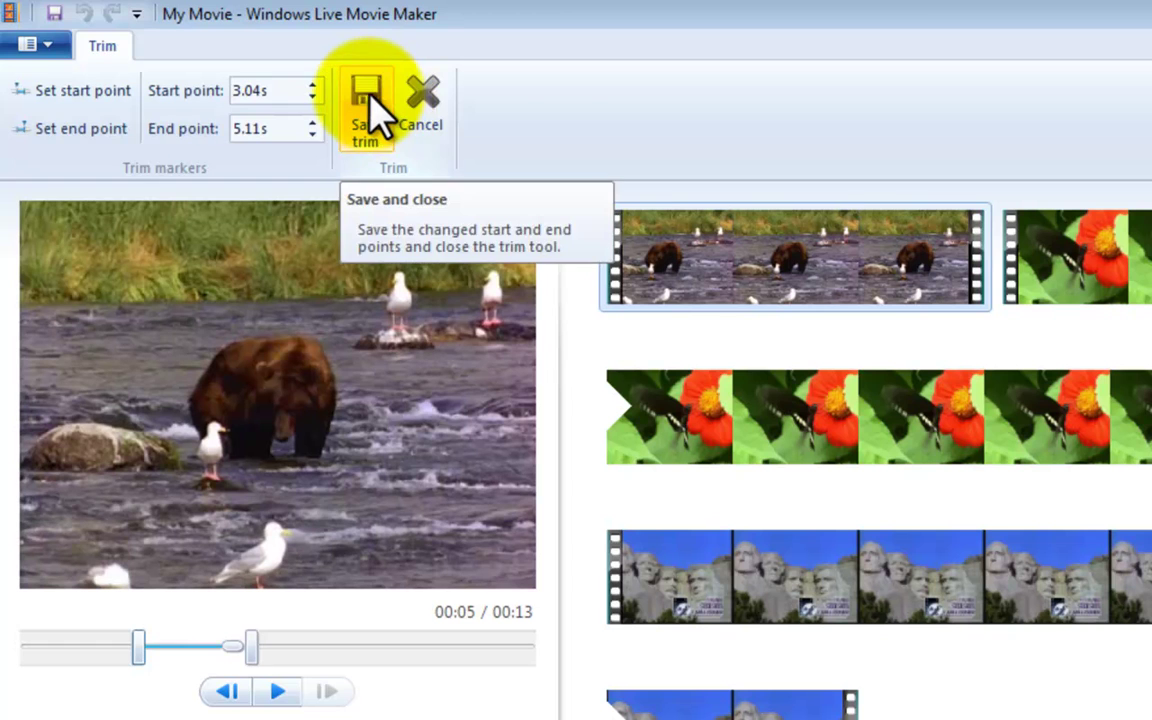
pyautogui.click(375, 118)
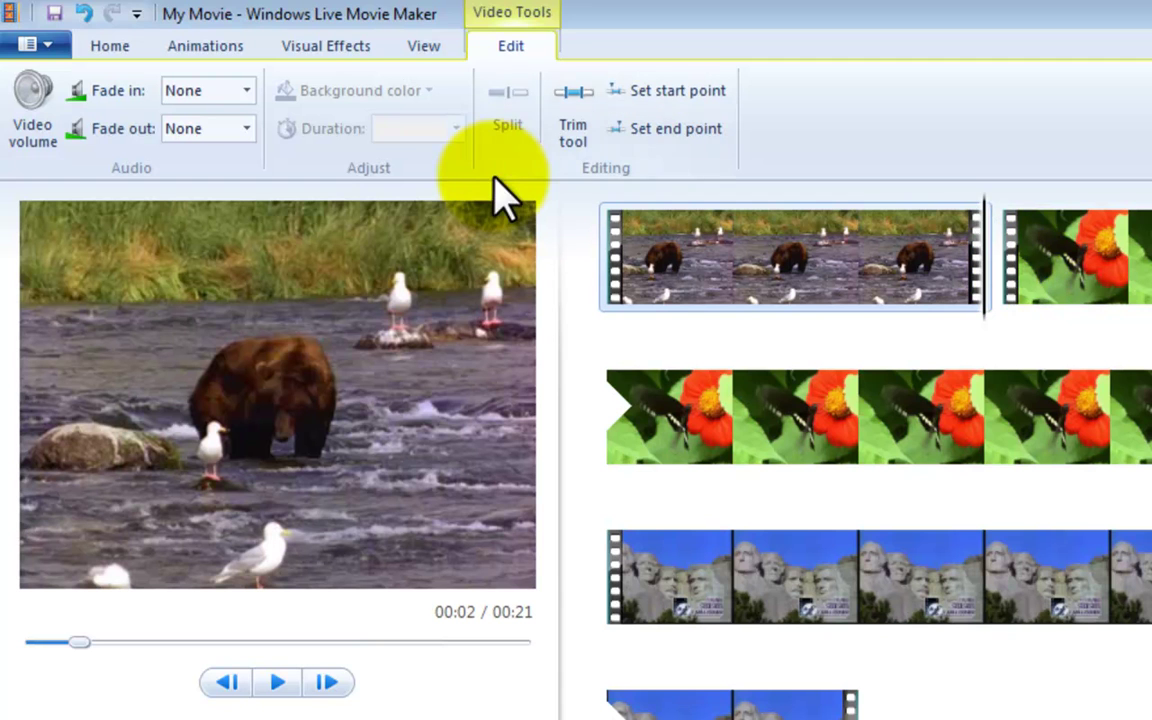
# - Split the trimmed bear clip in two at the chosen playhead position
pyautogui.click(858, 250)
pyautogui.click(735, 245)
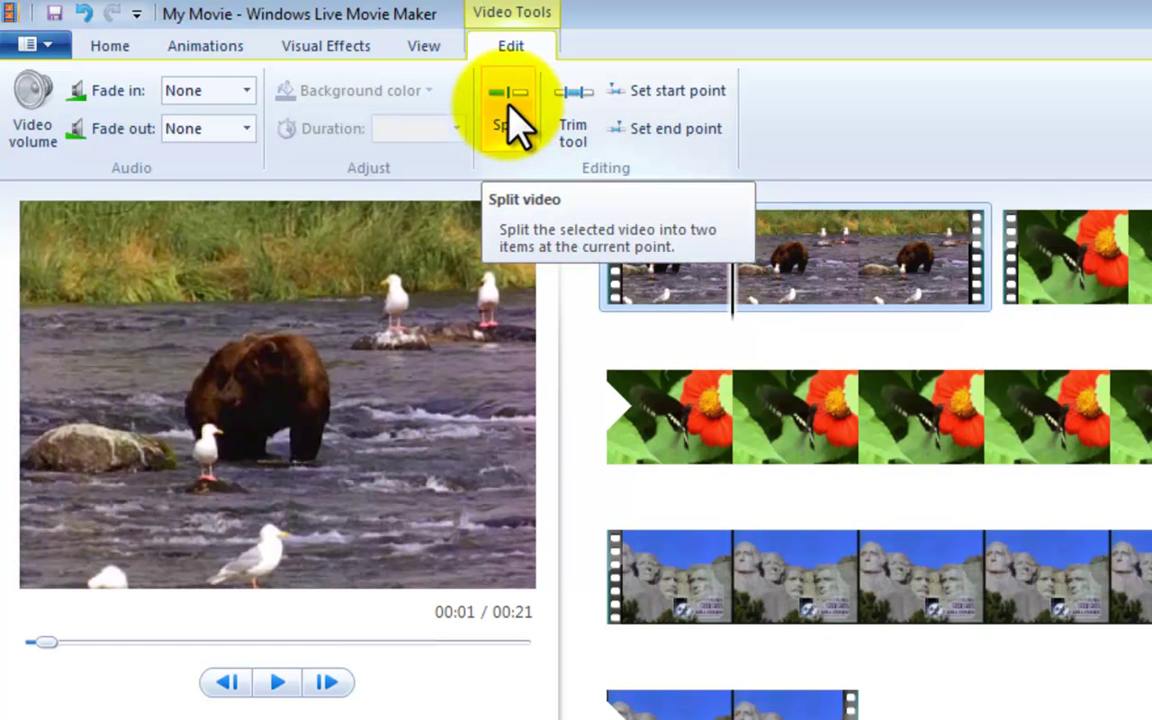
pyautogui.click(510, 118)
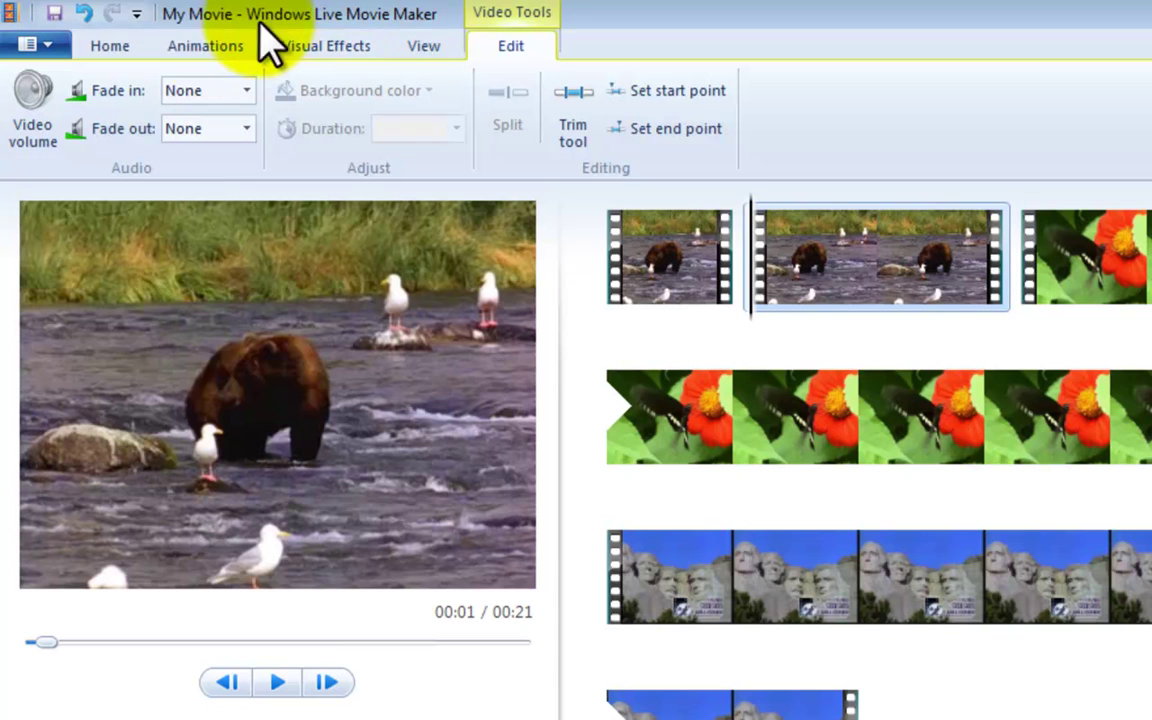
# - Give the butterfly clip a 1-second Page curl top-left transition and preview it from the bear clip
pyautogui.click(204, 50)
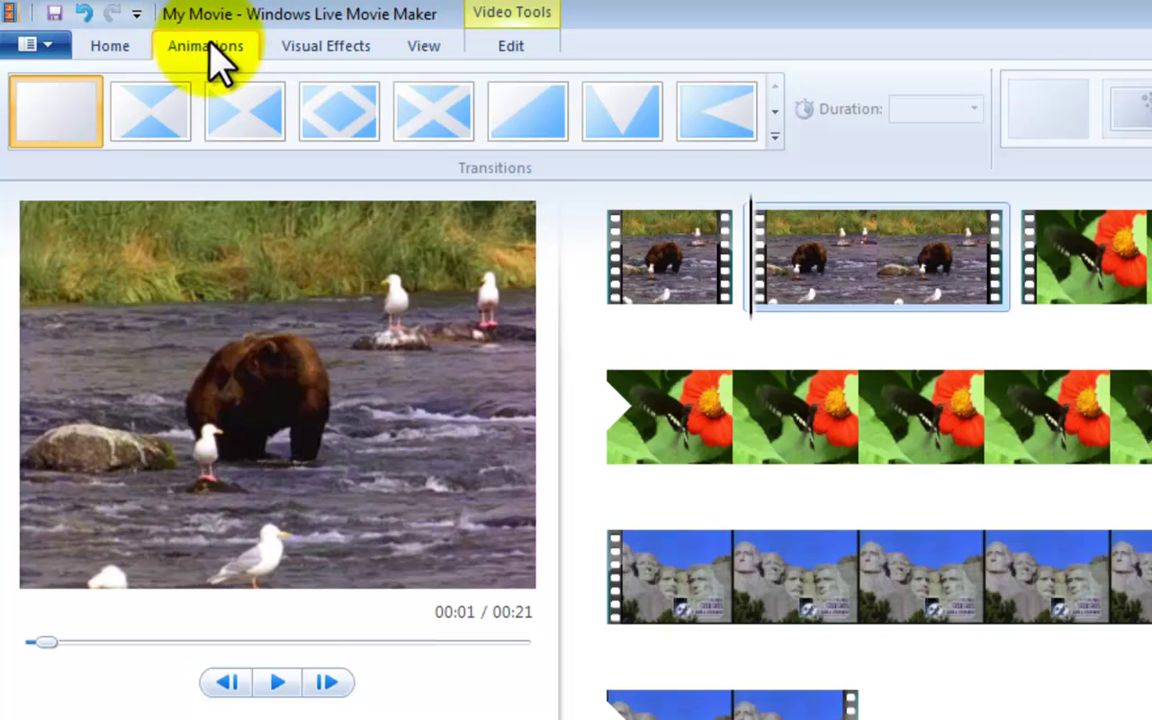
pyautogui.click(1070, 250)
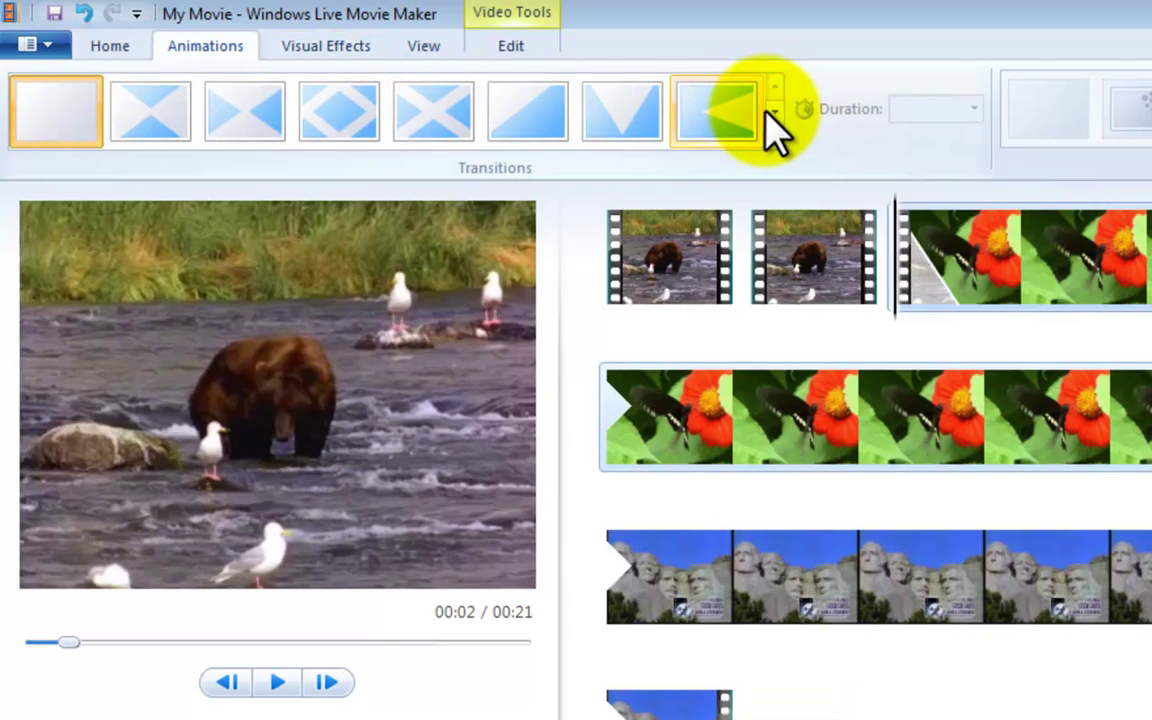
pyautogui.click(773, 110)
pyautogui.click(773, 110)
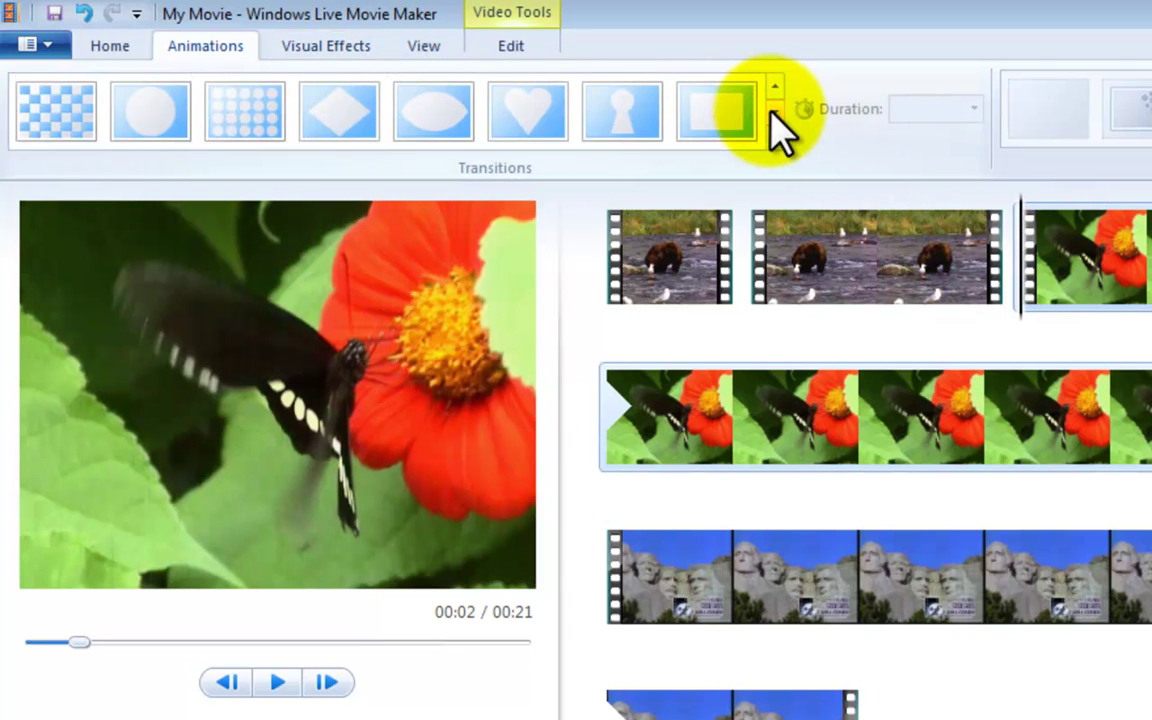
pyautogui.click(773, 110)
pyautogui.click(773, 110)
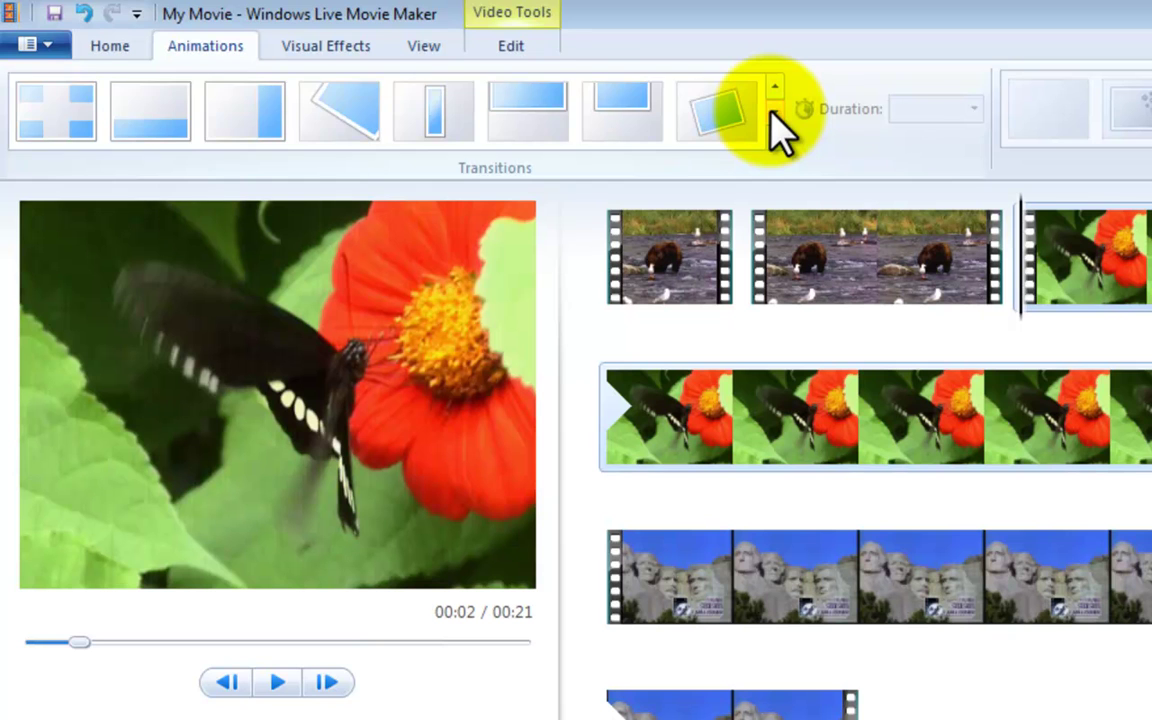
pyautogui.click(773, 110)
pyautogui.click(773, 112)
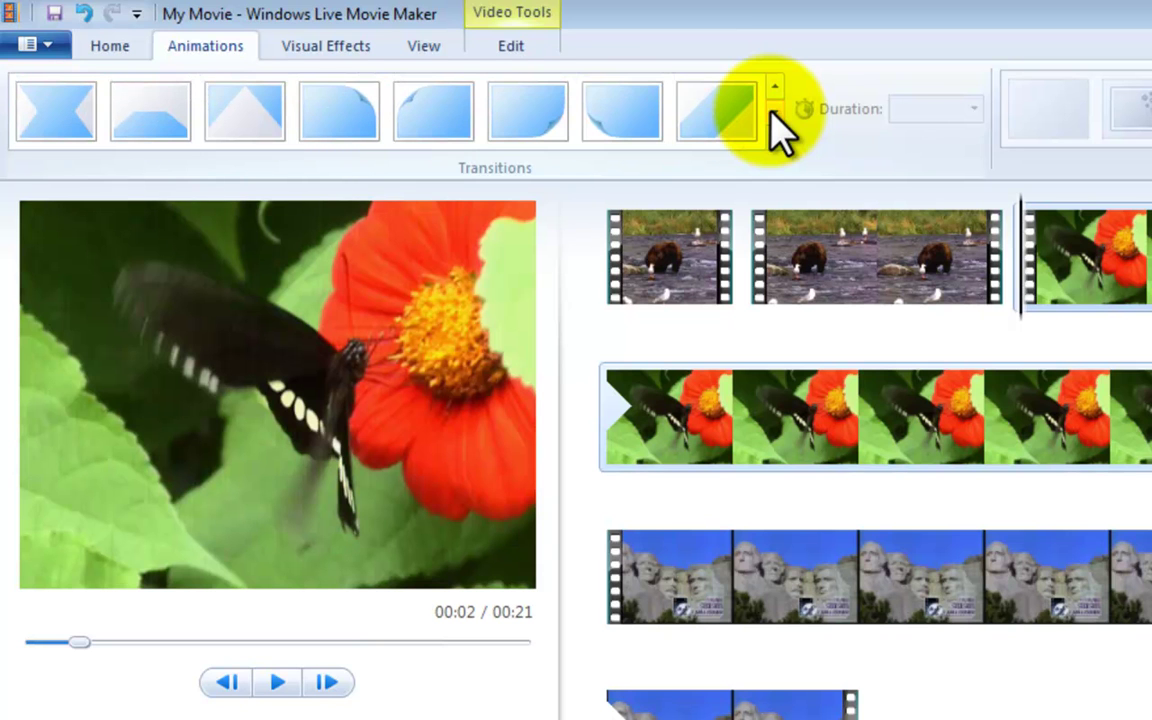
pyautogui.click(522, 136)
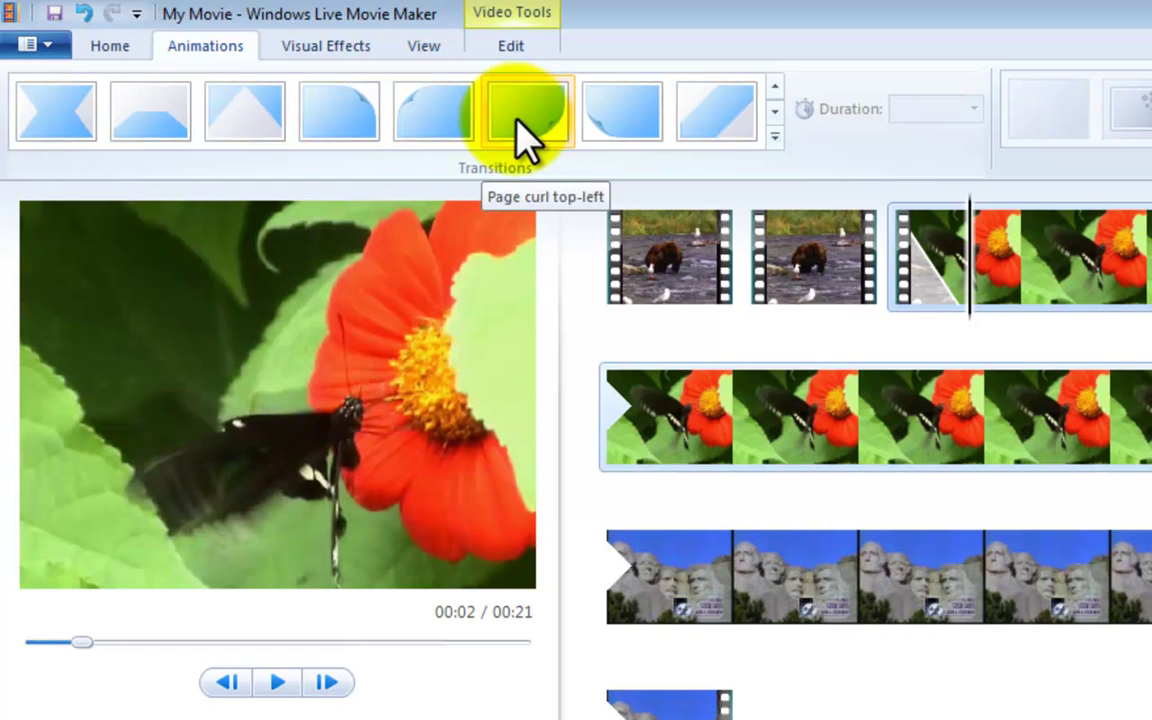
pyautogui.click(614, 128)
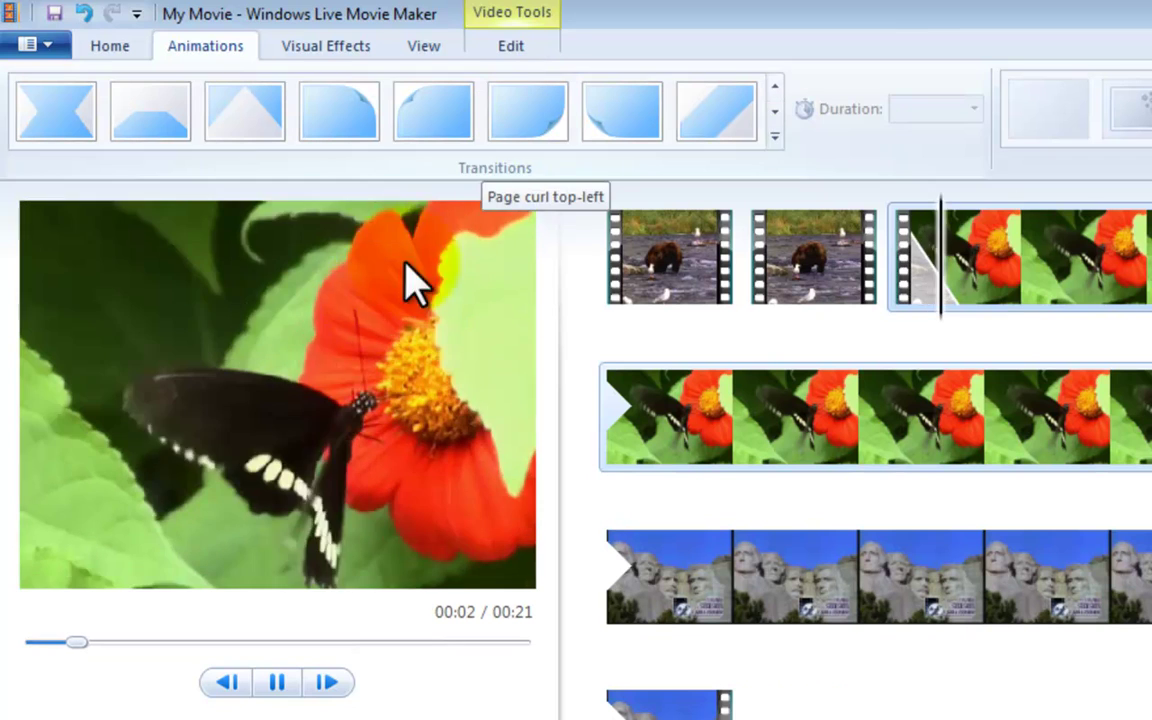
pyautogui.click(516, 124)
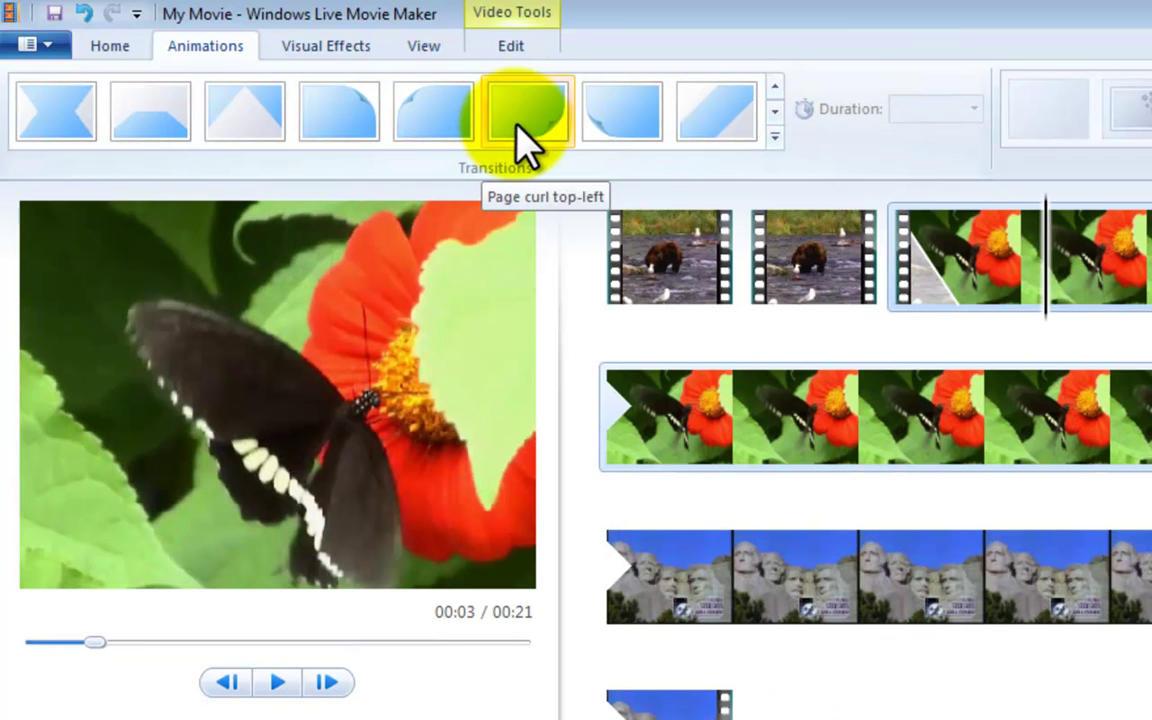
pyautogui.click(517, 125)
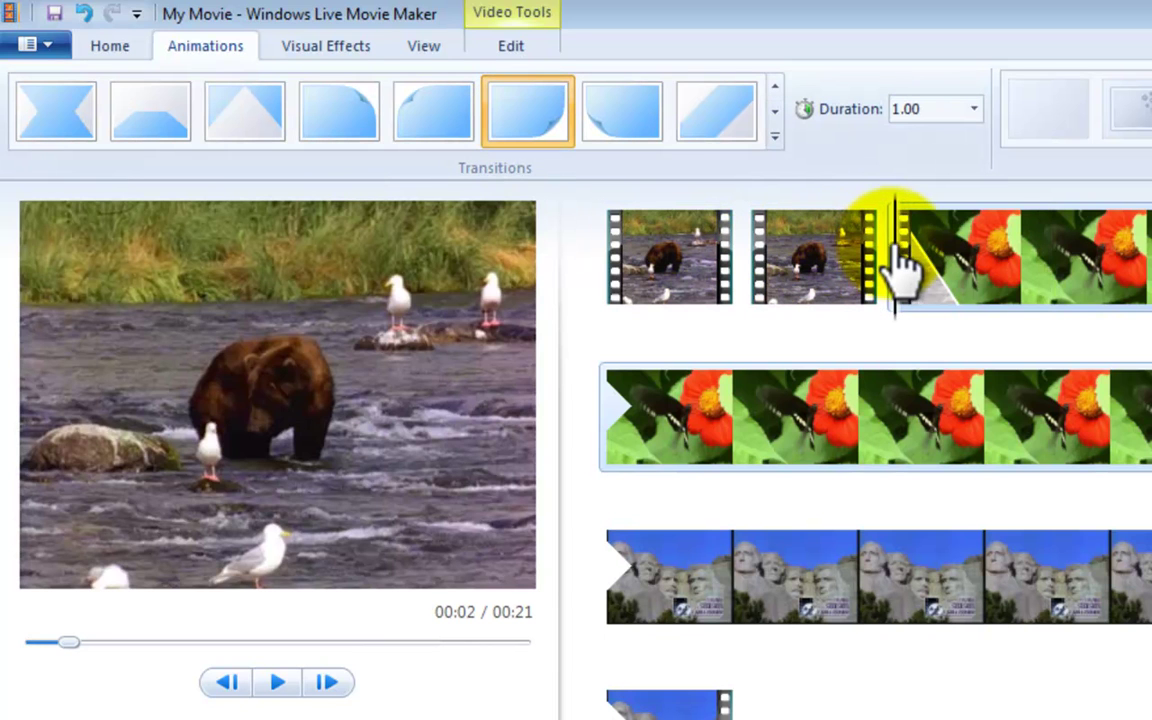
pyautogui.moveTo(892, 265); pyautogui.dragTo(692, 240)
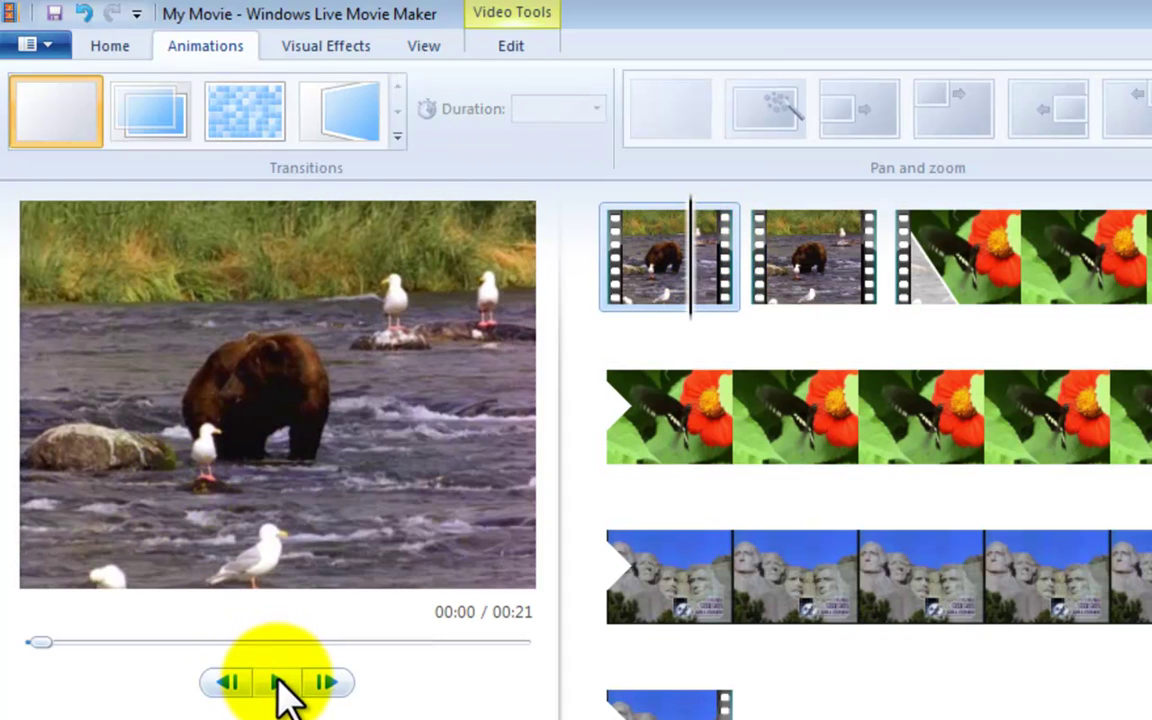
pyautogui.click(280, 684)
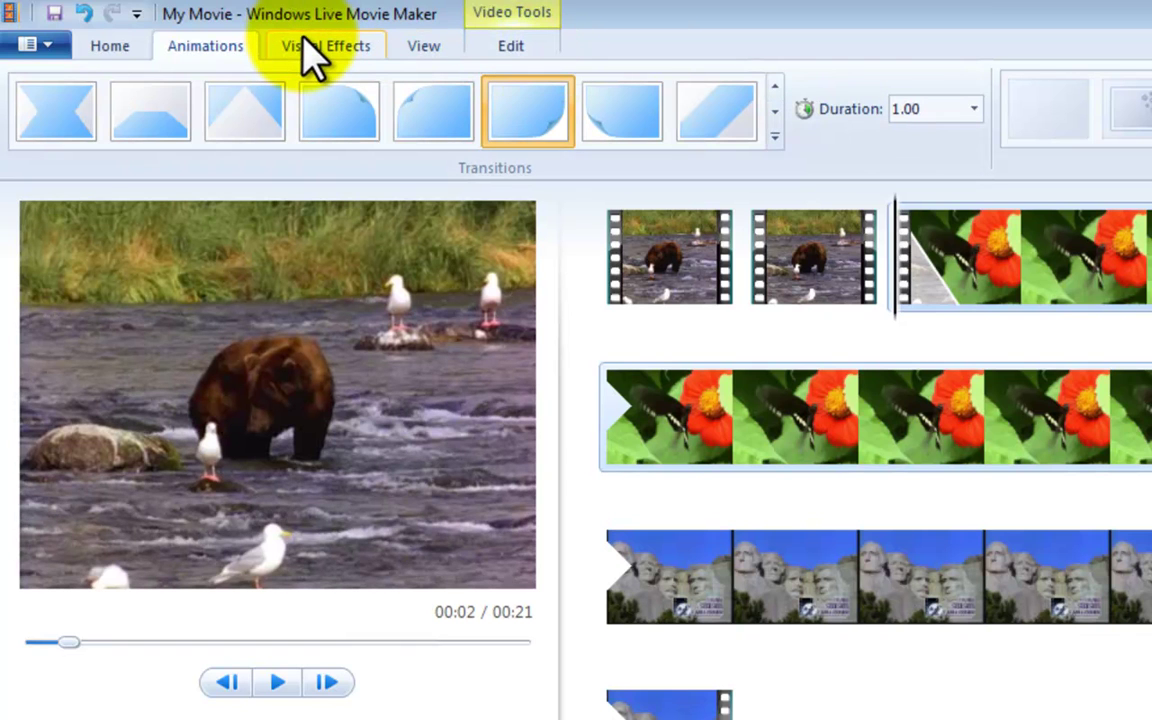
# - Insert a title card before the butterfly clip reading 'Bears to Butterflies'
pyautogui.click(108, 48)
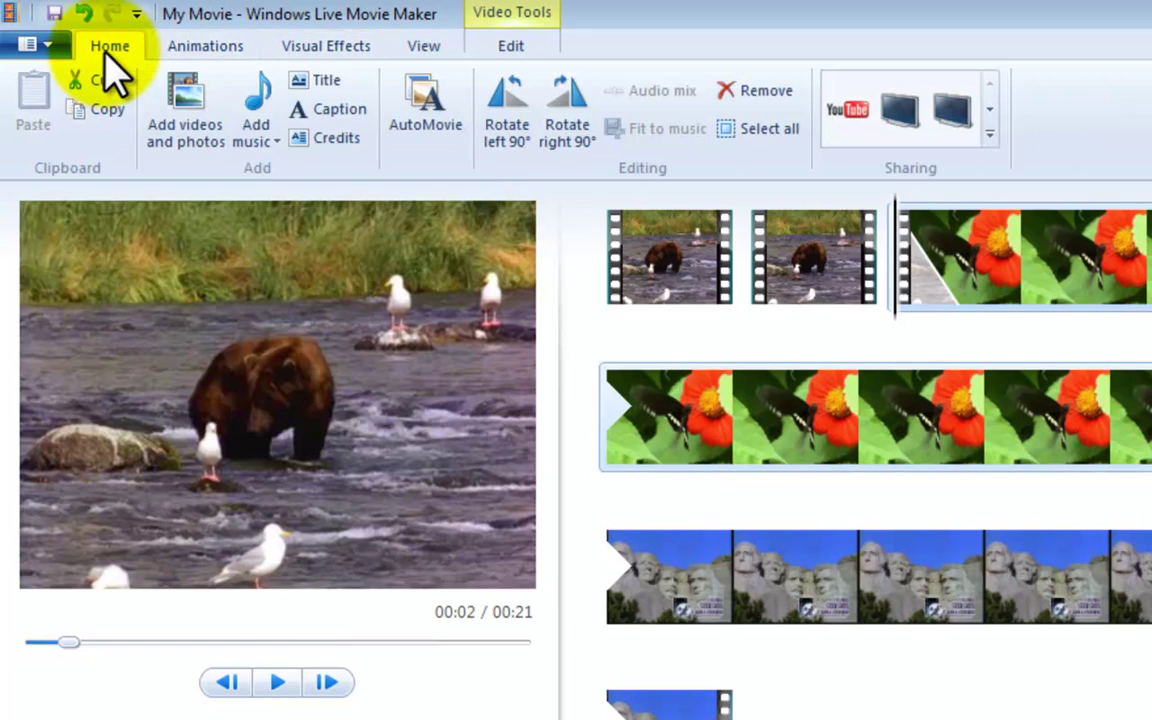
pyautogui.click(324, 88)
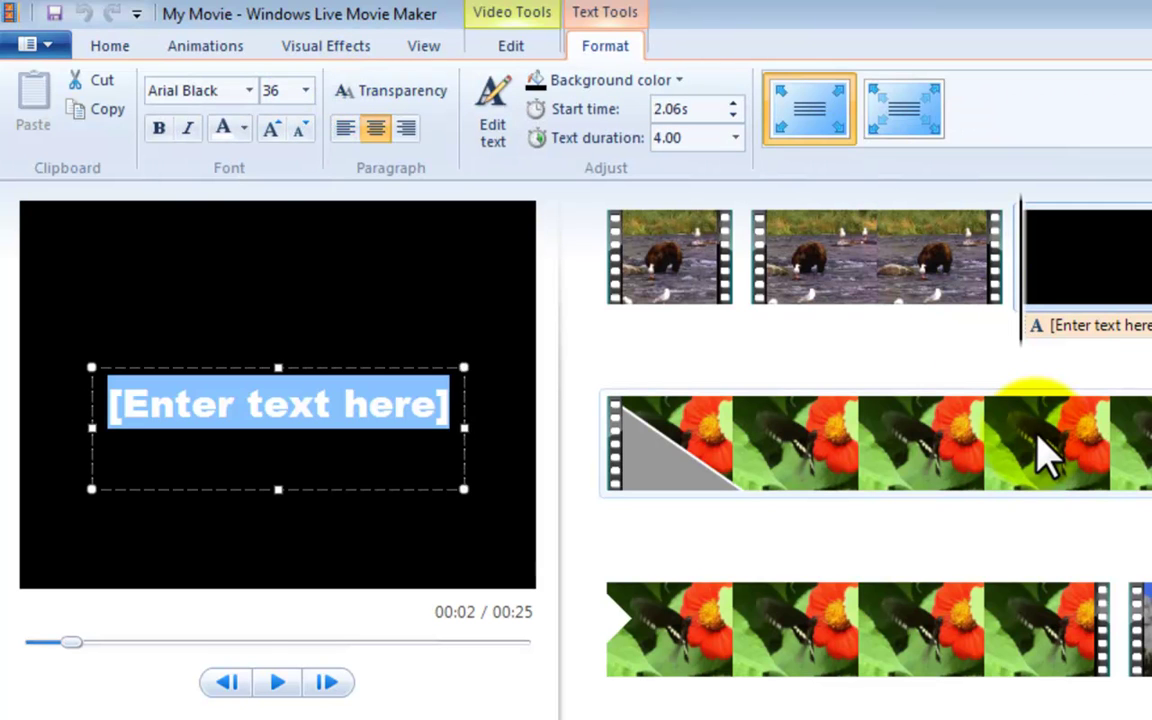
pyautogui.write('Bears to')
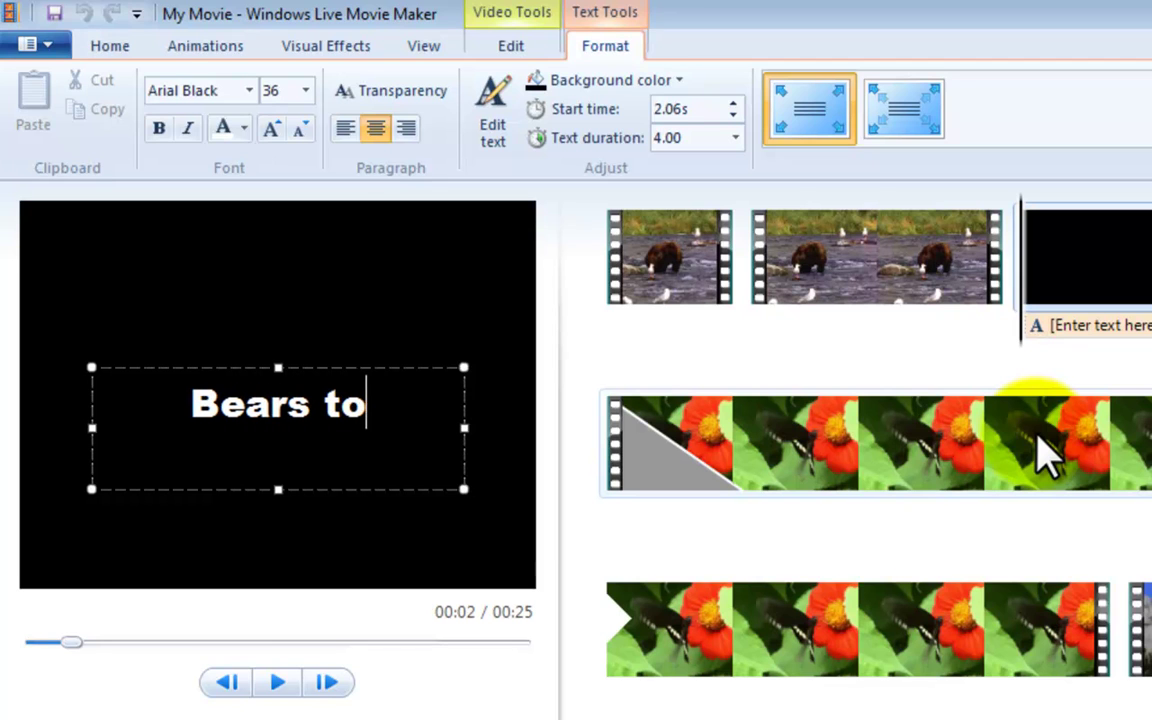
pyautogui.write(' Bu')
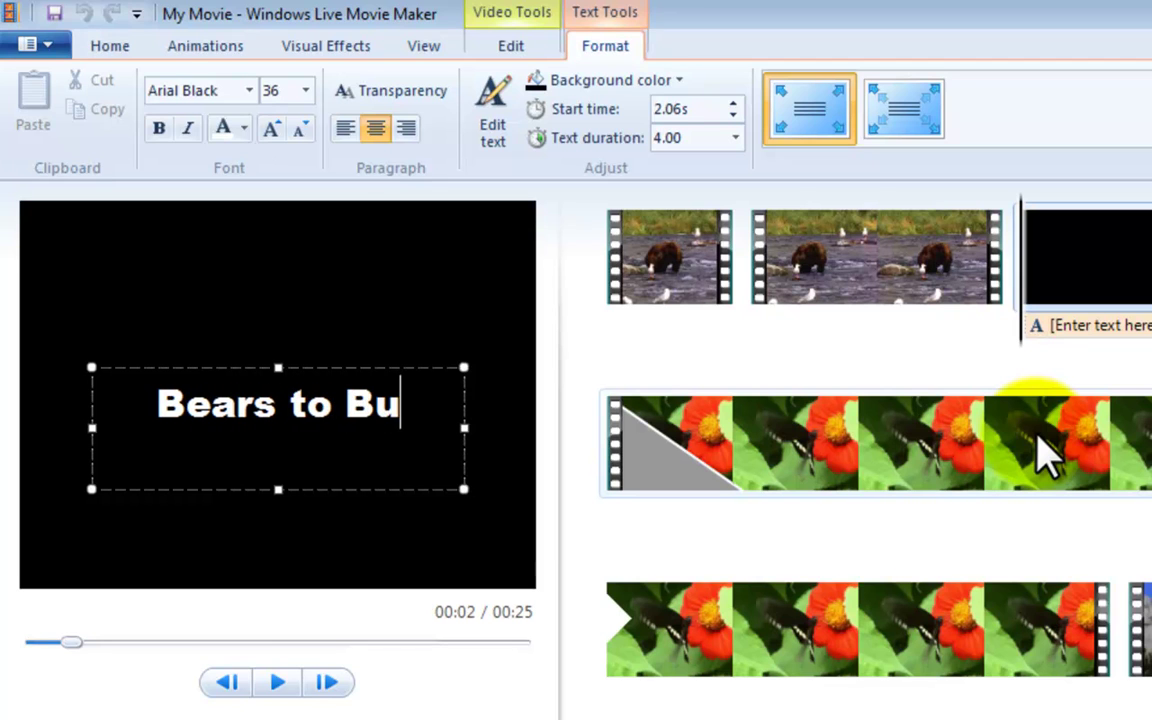
pyautogui.write('tterflies')
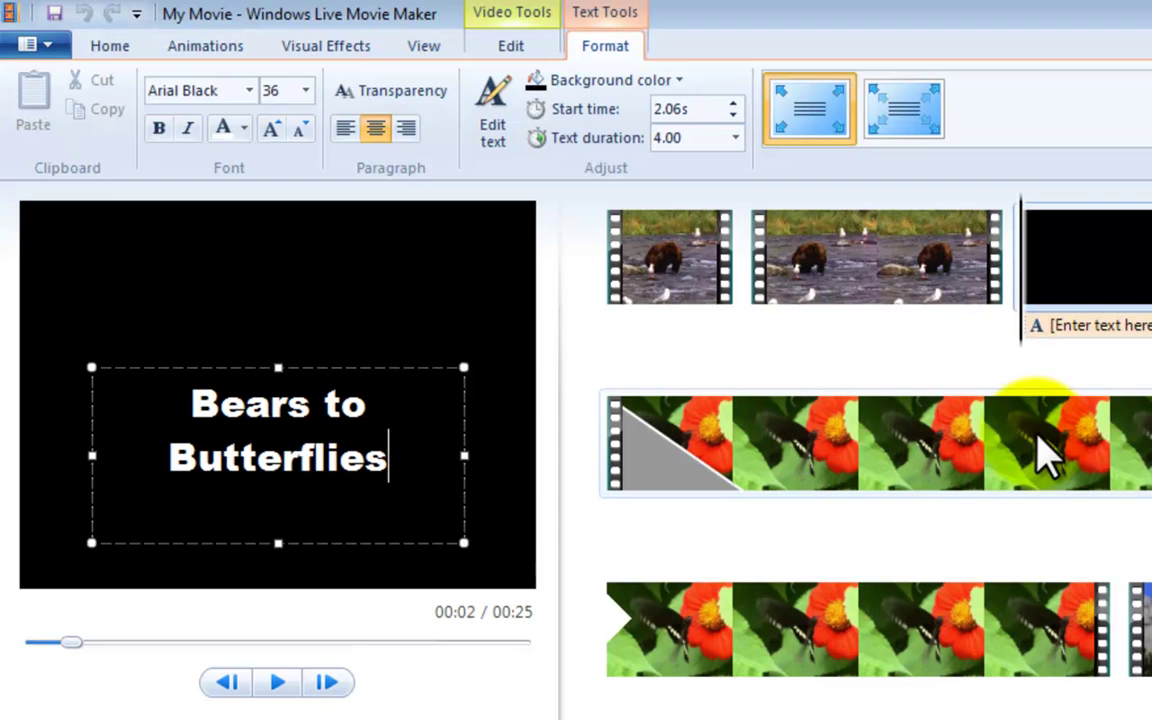
pyautogui.click(1111, 440)
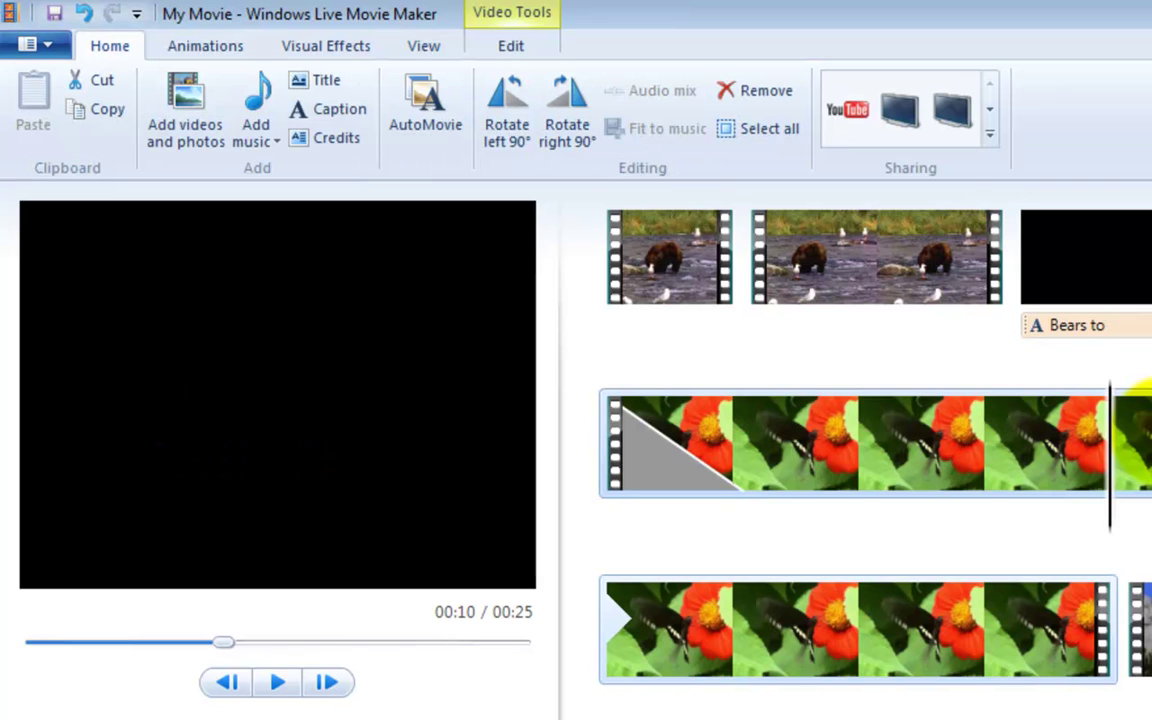
pyautogui.click(918, 296)
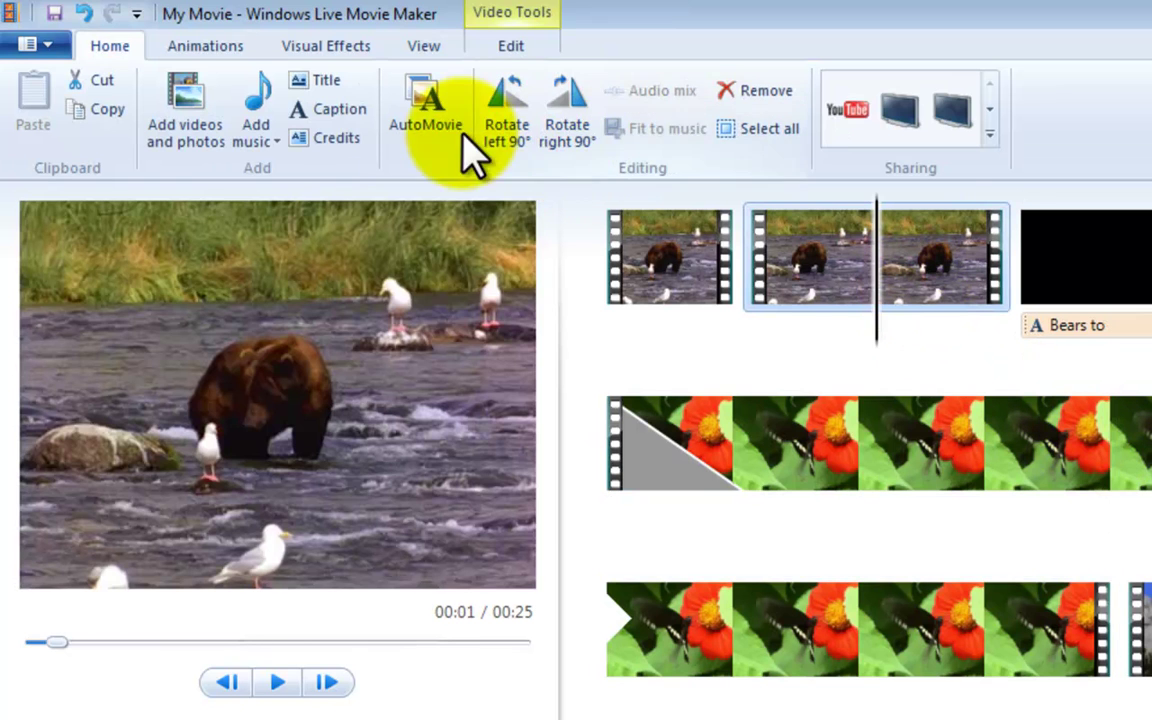
pyautogui.click(285, 678)
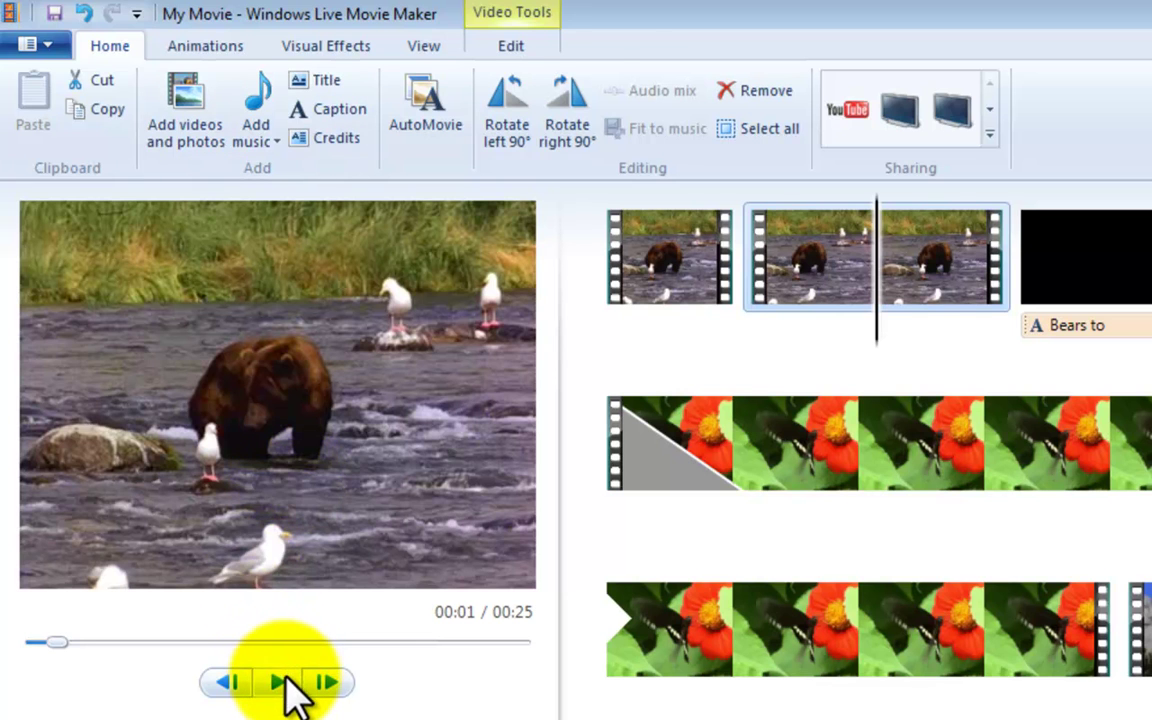